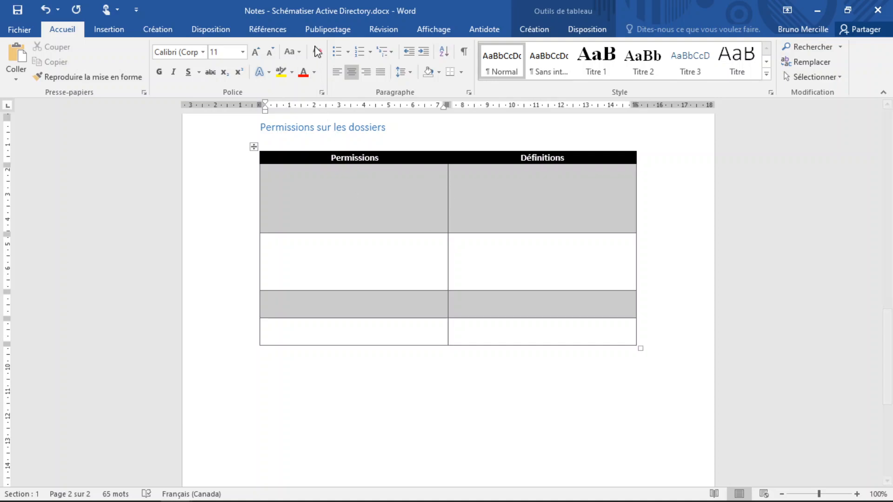
Fill the first empty row of the permissions table with "Lecture (L)" and the definition "Lire"
click(303, 13)
key(ctrl)
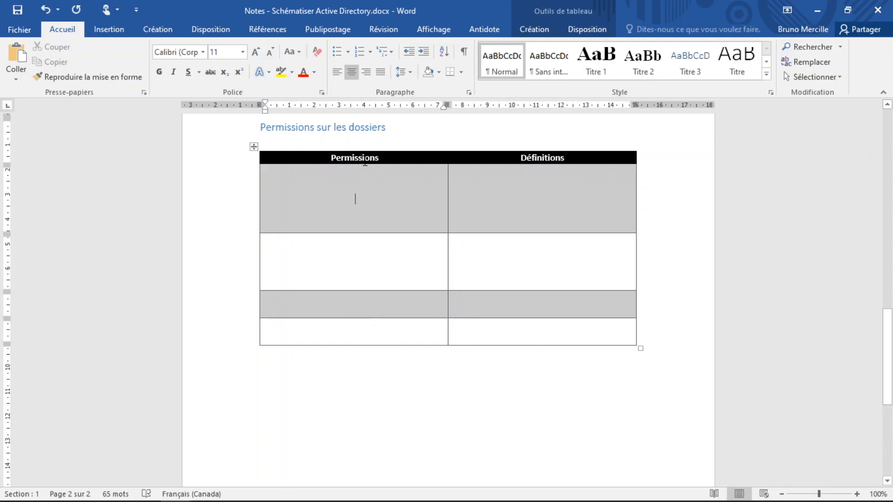
key(ctrl)
key(ctrl)
text(Lecture)
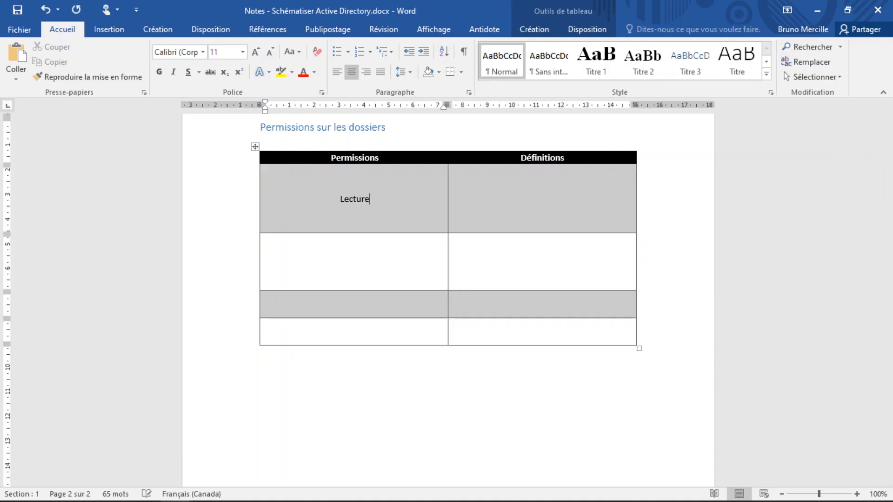
text( (L))
click(549, 206)
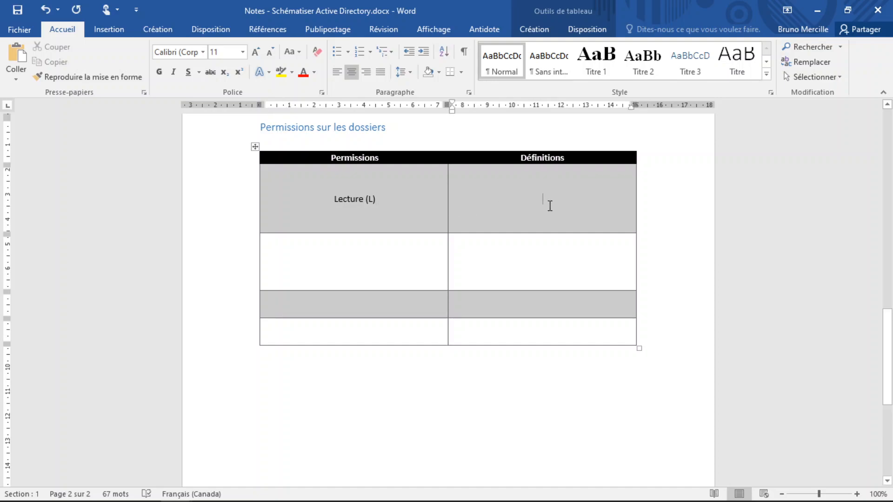
text(Lire)
Fill the second row with the permission "Écriture (E)" and the definitions "Lire" and "Écrire" on separate lines
click(380, 268)
text(Écriture)
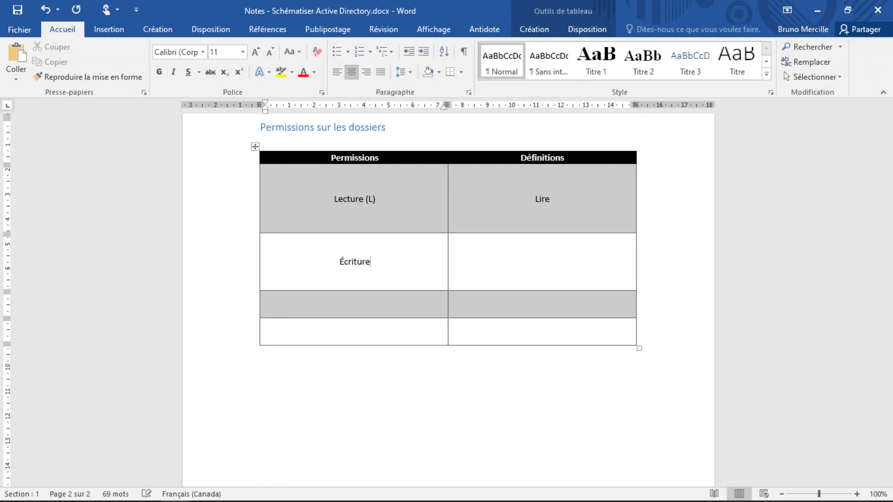
text( (E))
key(ctrl+z)
click(540, 254)
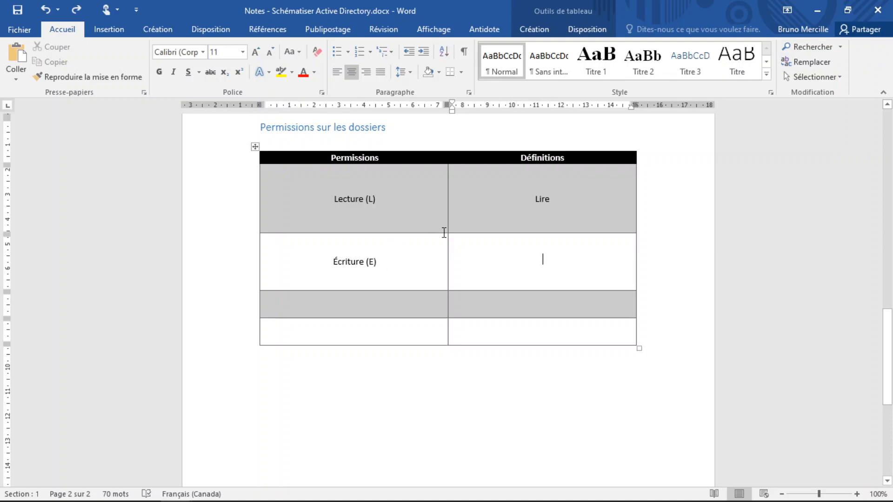
text(Lire)
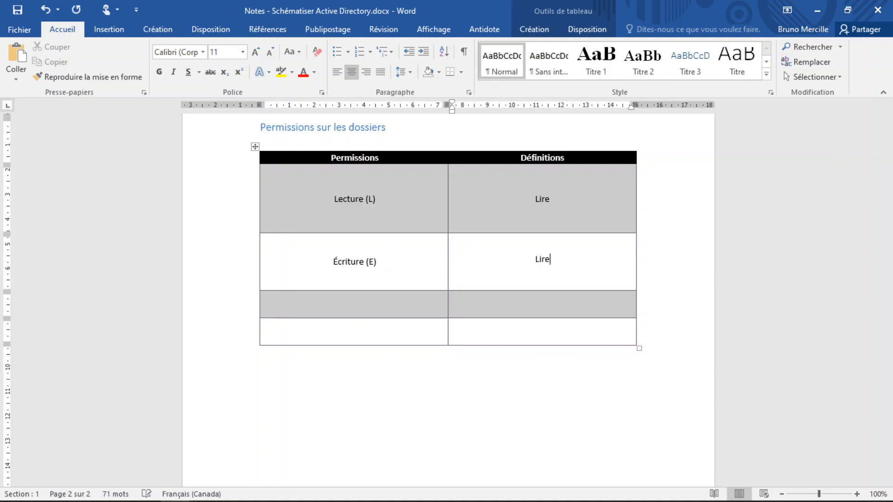
key(Return)
text(É)
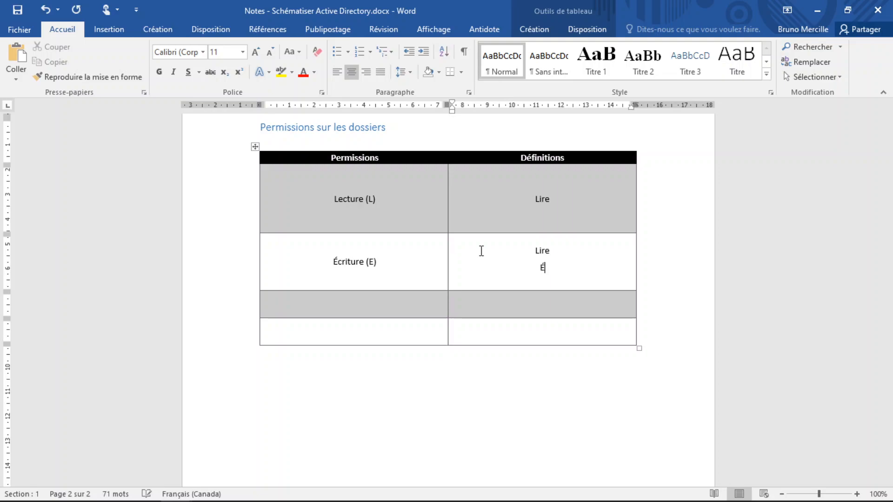
text(crire)
Fill the third row with "Modification (M)" and the definitions "Lire", "Écrire", "Supprimer" and "Modifier" on separate lines
click(382, 309)
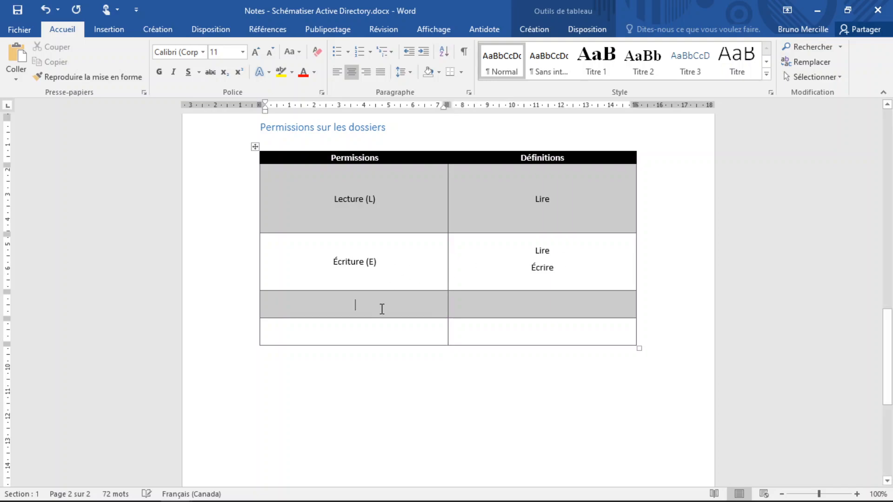
text(Modification (M))
click(541, 304)
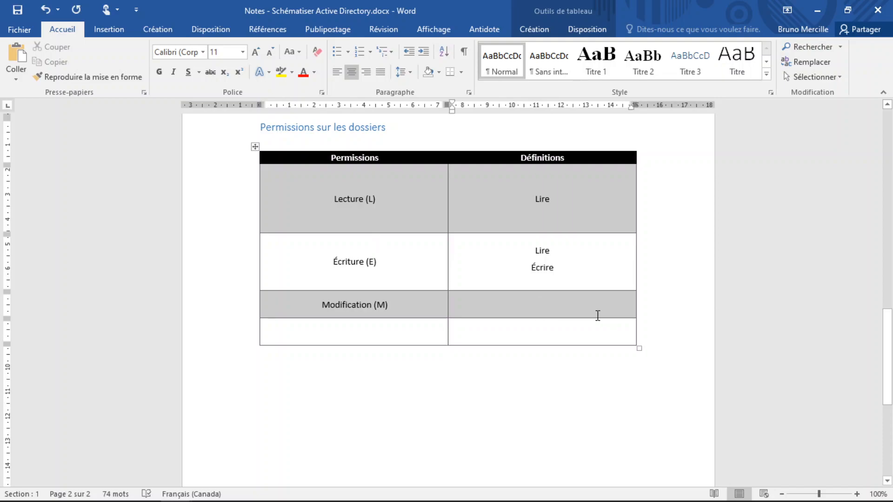
text(Lire)
key(Return)
text(Écrire)
key(Return)
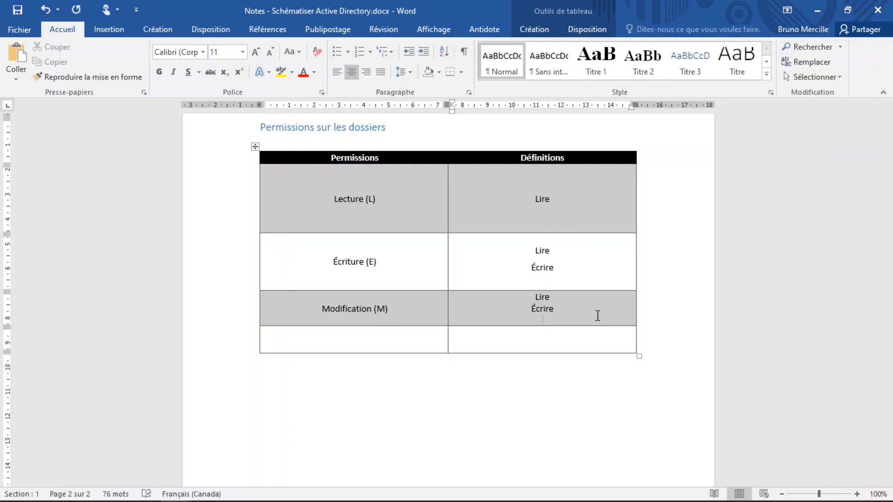
text(Supprimer)
key(Return)
text(M)
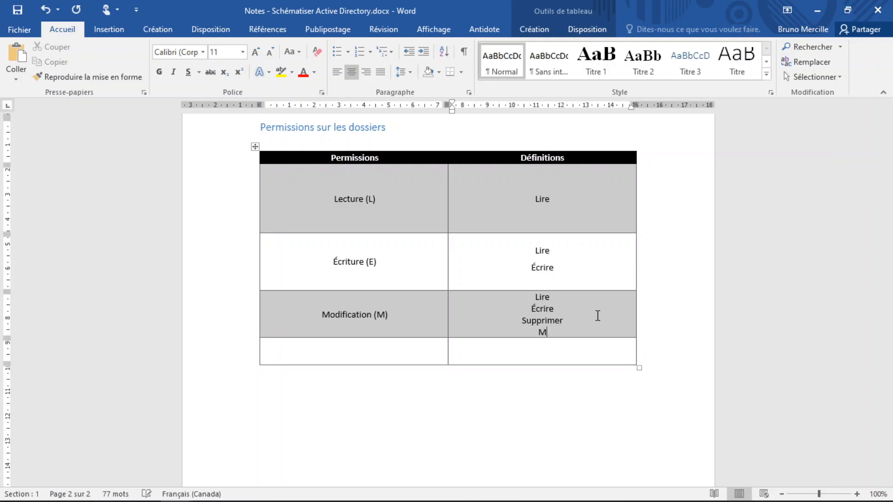
text(odifier)
Add the note "Utilisé sur les dossiers personnels (U:\)" after a blank line in the Modification definition
key(Return)
key(Return)
text(Utilisé)
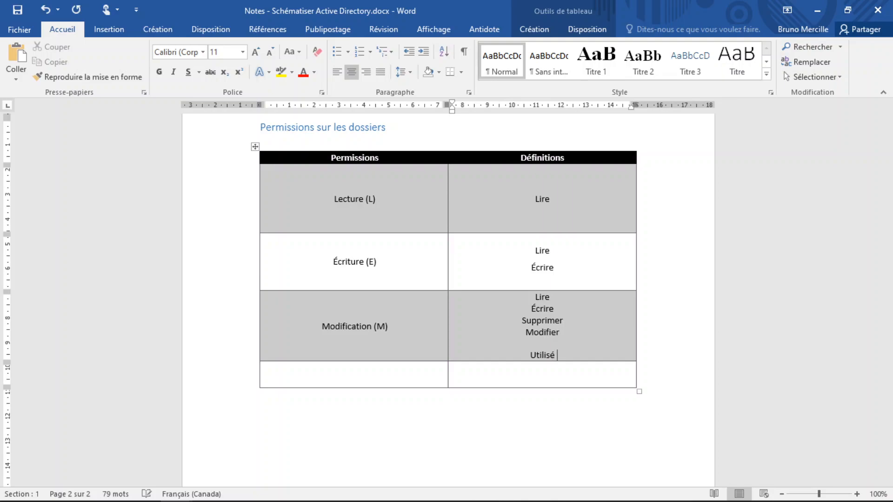
text(sur les dos)
text(sier)
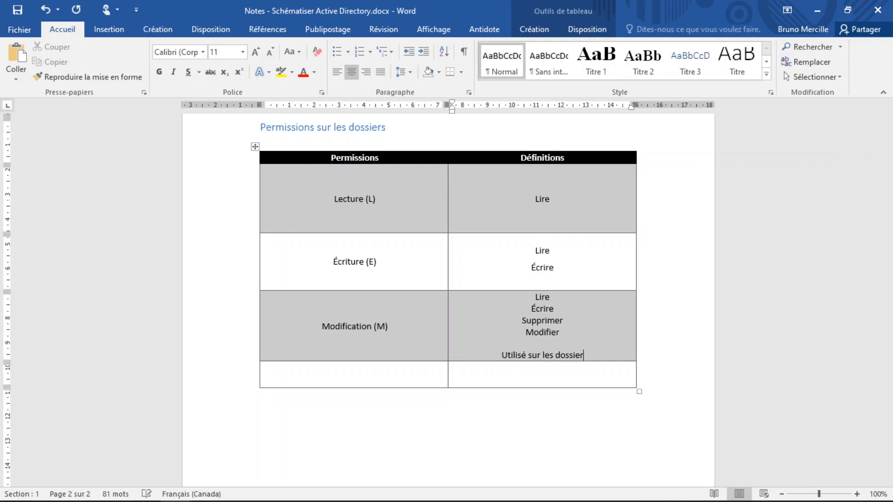
text(s perosnnels)
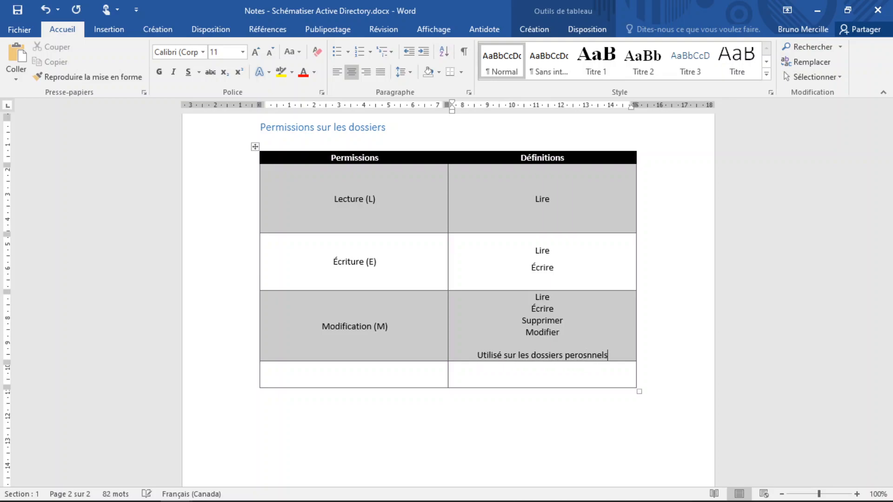
text( (U :)
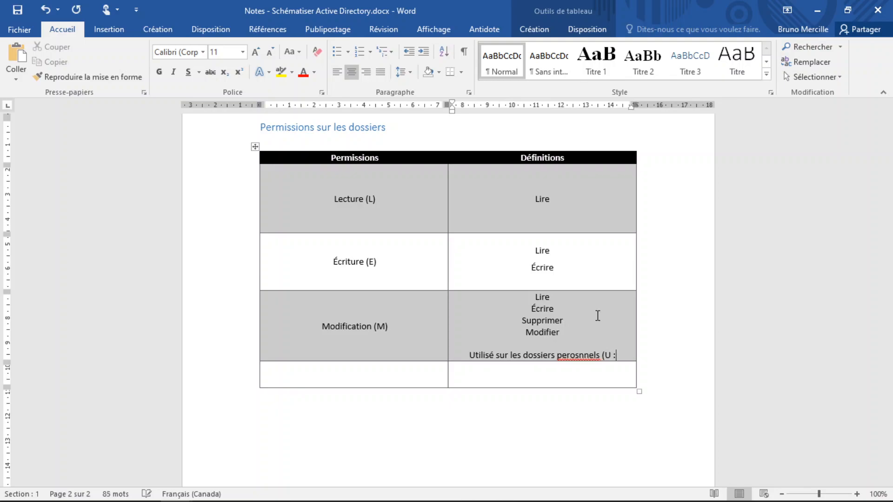
key(ctrl+z)
text(\))
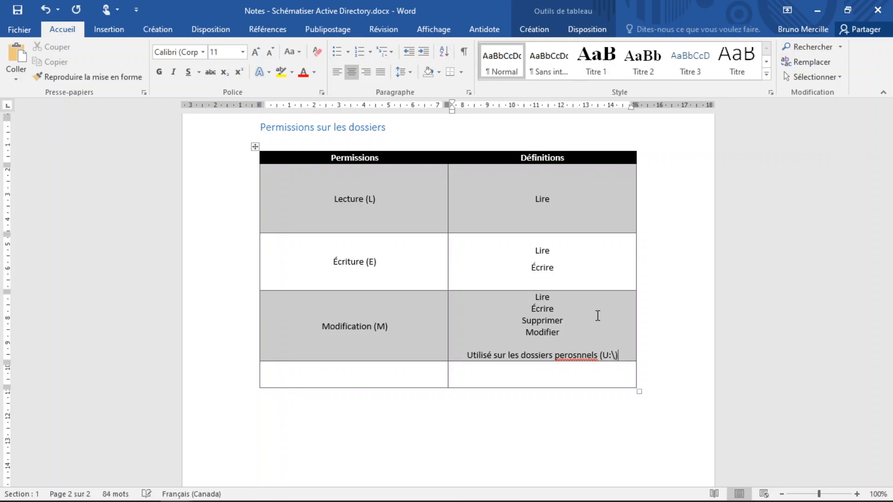
click(567, 356)
key(Delete)
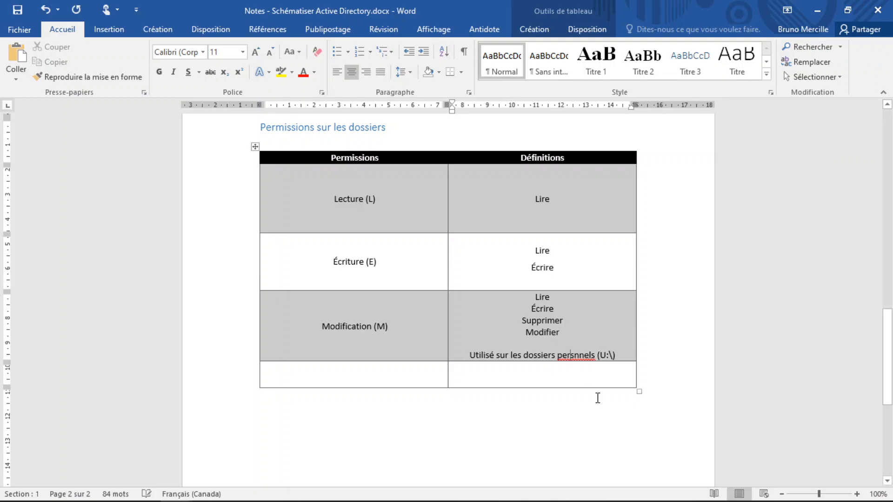
text(o)
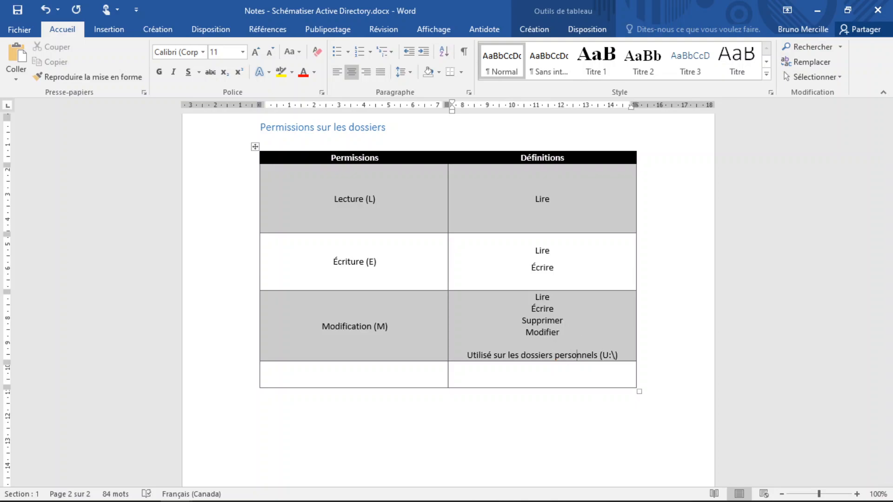
Fill the last row with "Contrôle total (CT)" and the definitions "Lire", "Écrire", "Supprimer" and "Modifier" on separate lines
click(384, 378)
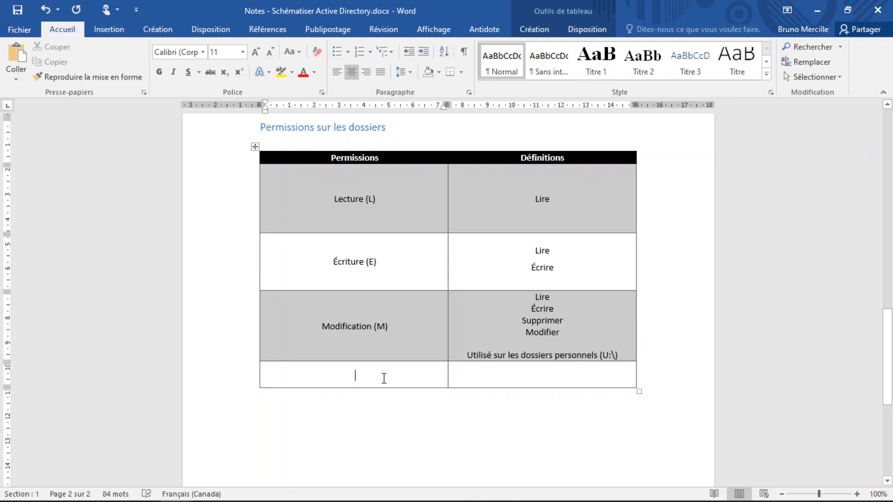
text(Contrôle)
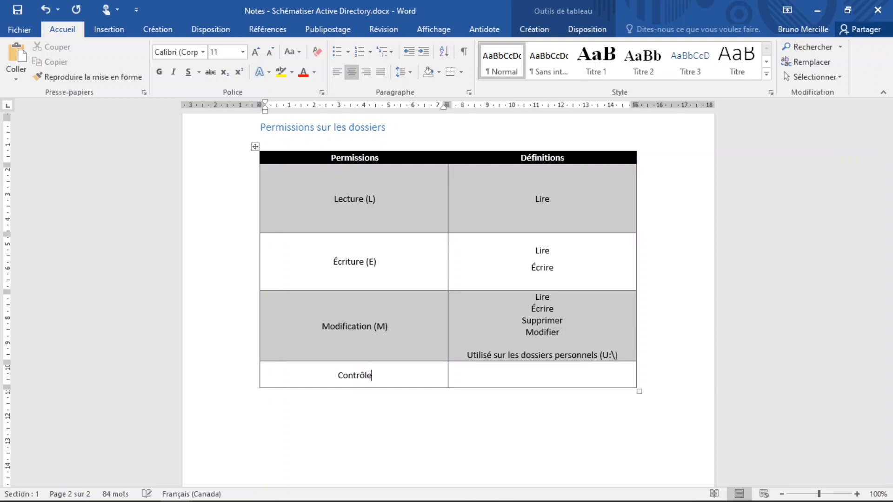
text( total (CT))
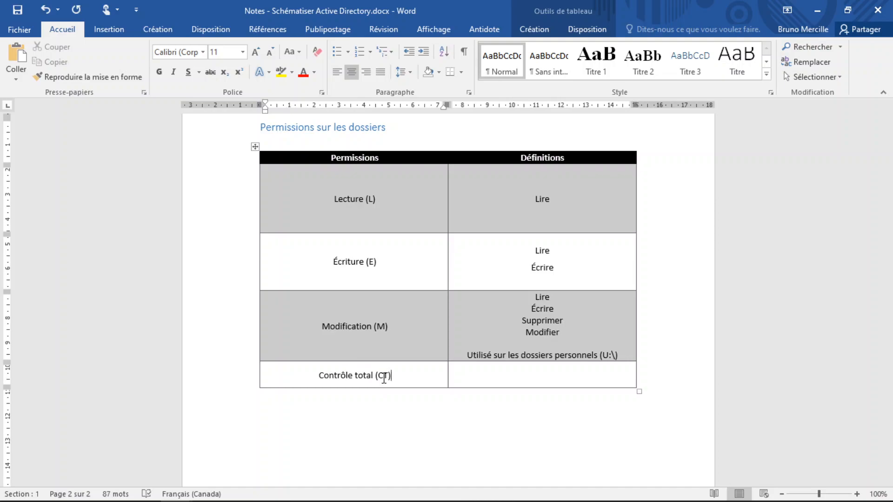
click(555, 375)
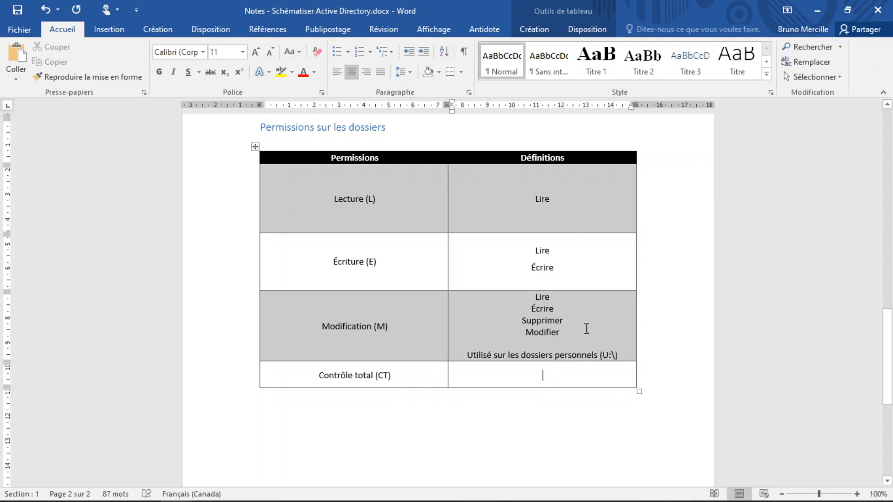
text(Lire)
key(Return)
text(Écrir)
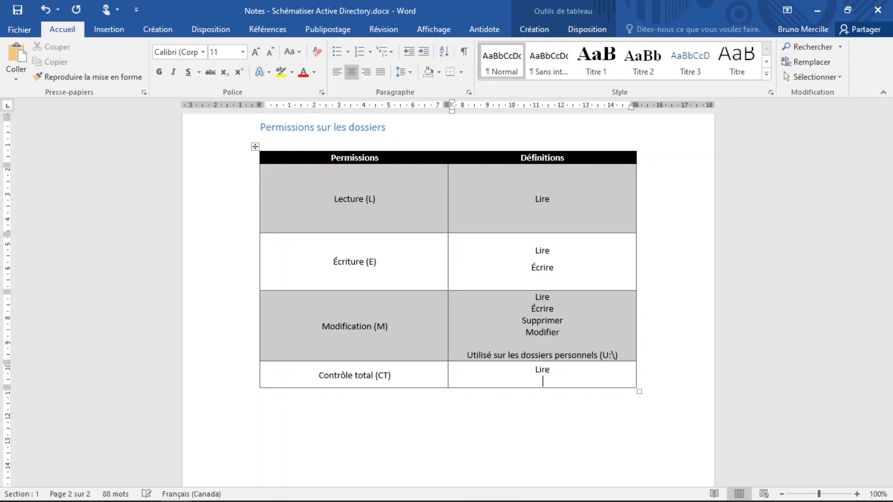
text(e)
key(Return)
text(Supprimer)
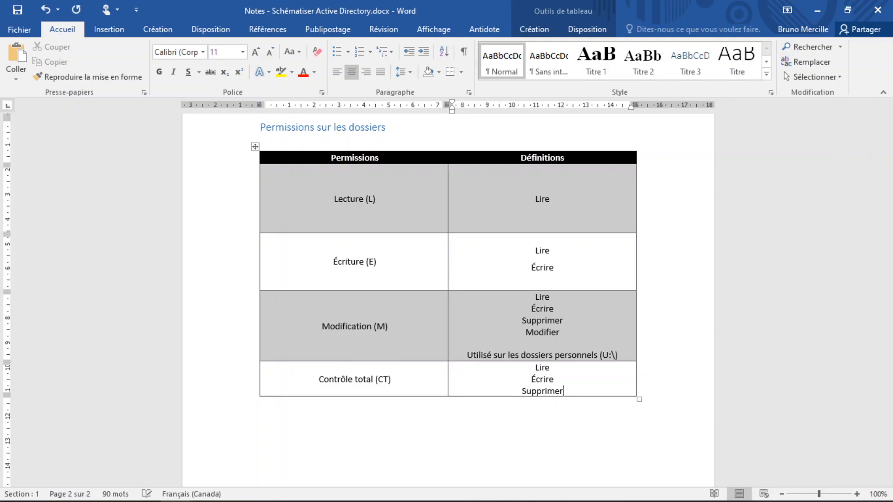
key(Return)
text(Modifier)
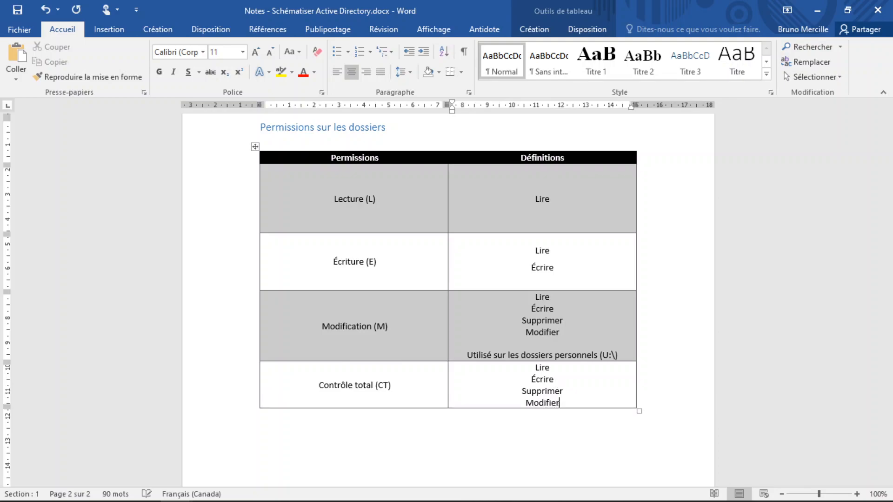
Add the line "Attribuer des permissions à d'autres utilisateurs" to the Contrôle total definition
key(Return)
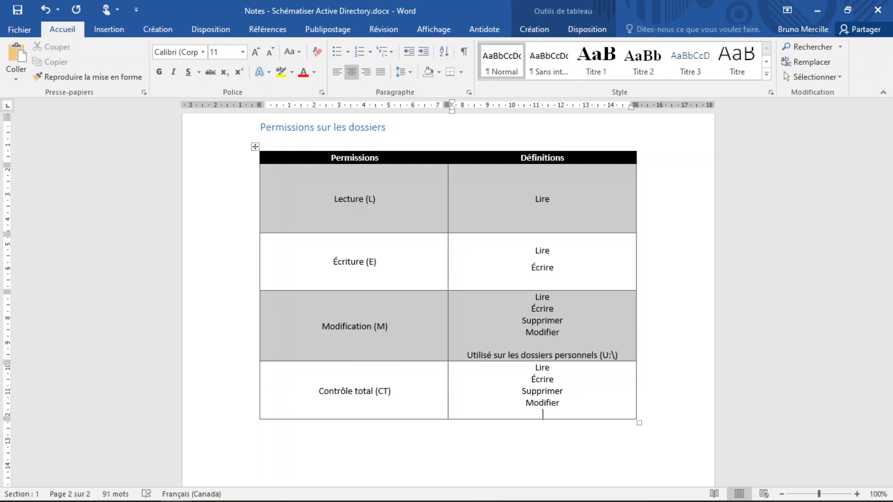
text(Attribuer des perso)
key(BackSpace)
key(BackSpace)
text(missions )
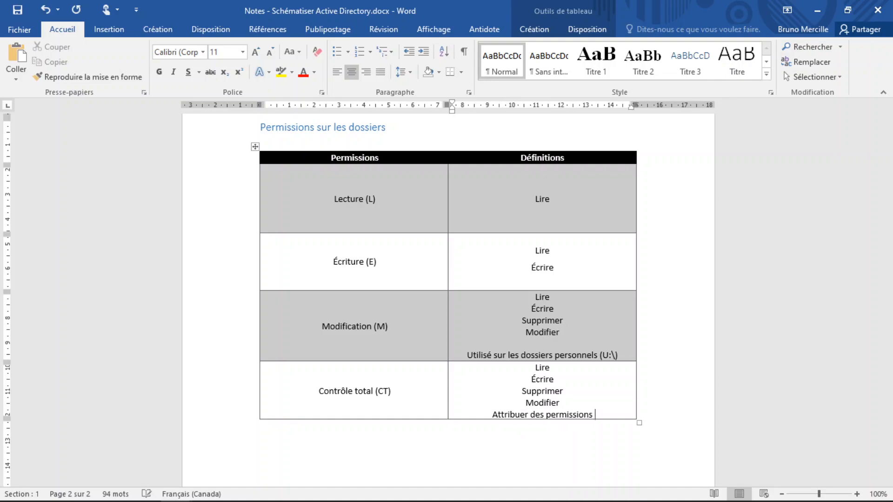
text(à d'autres )
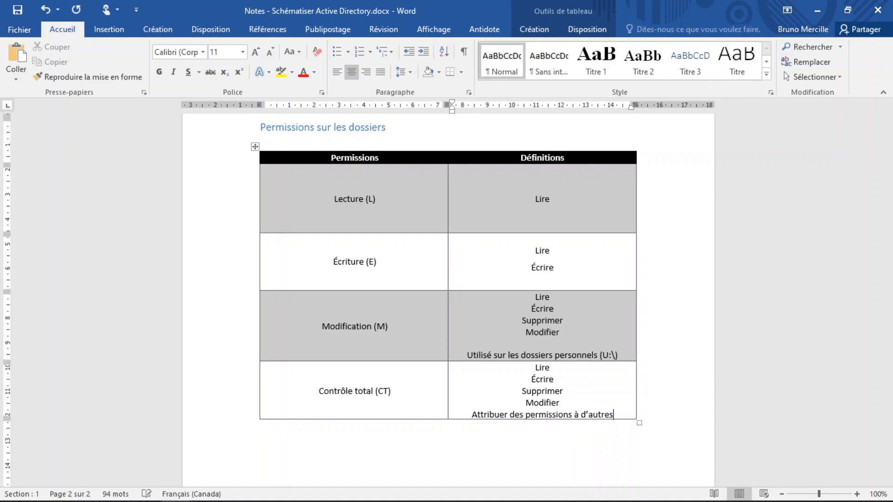
text(utilis)
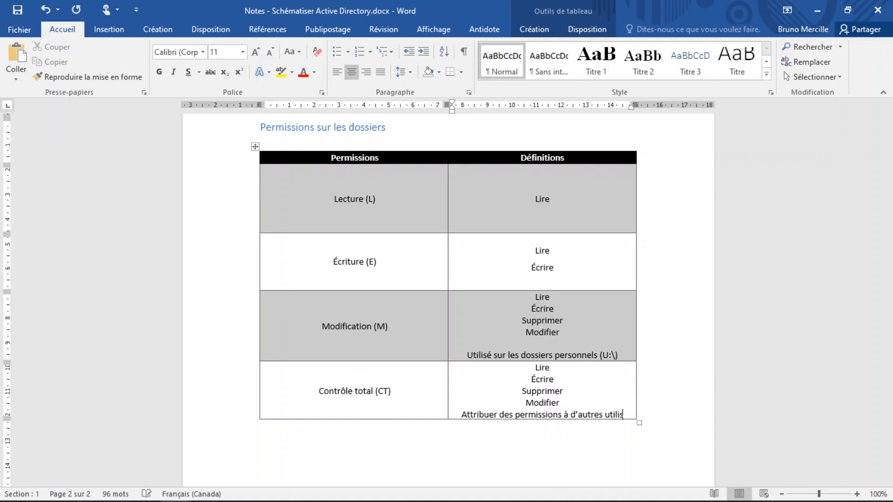
text(ateurs)
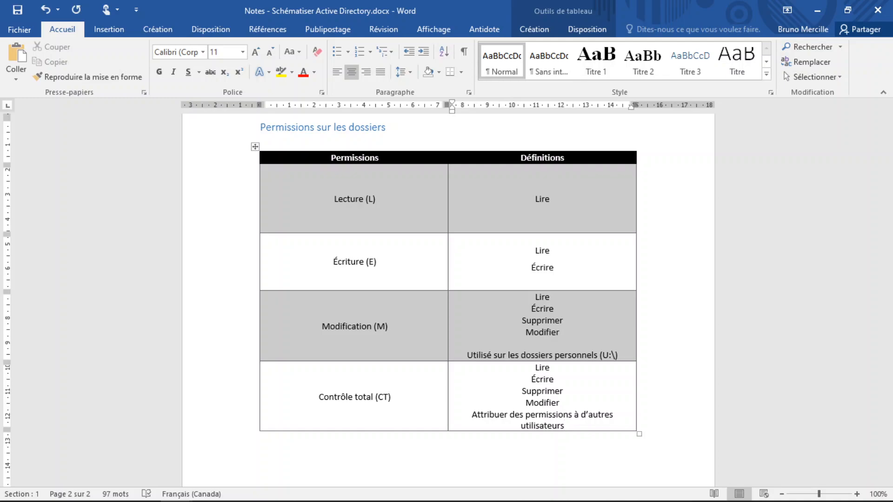
Add a note starting "Réservé pour l'admin" after a blank line in the Contrôle total definition
key(Return)
key(Return)
text(Réservé )
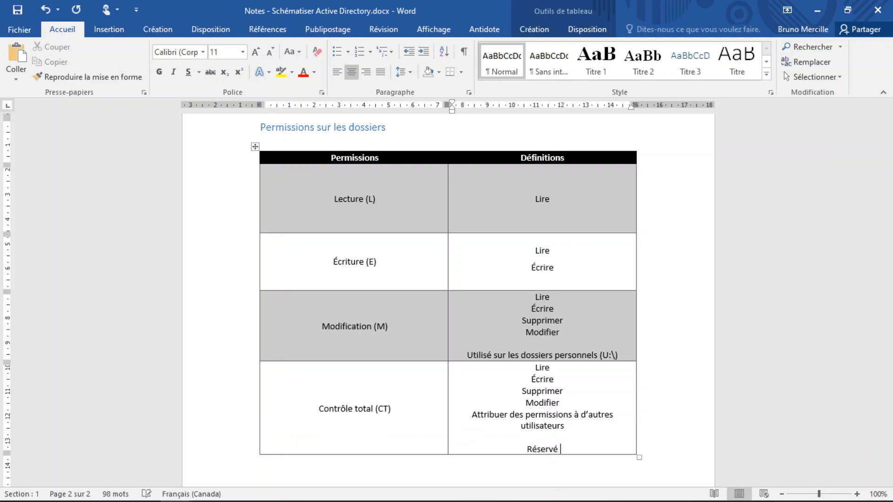
text(pour l'admin)
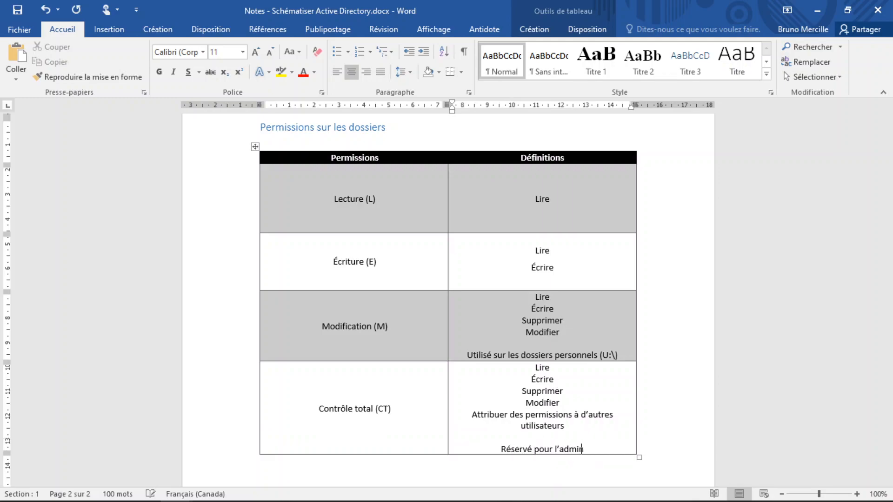